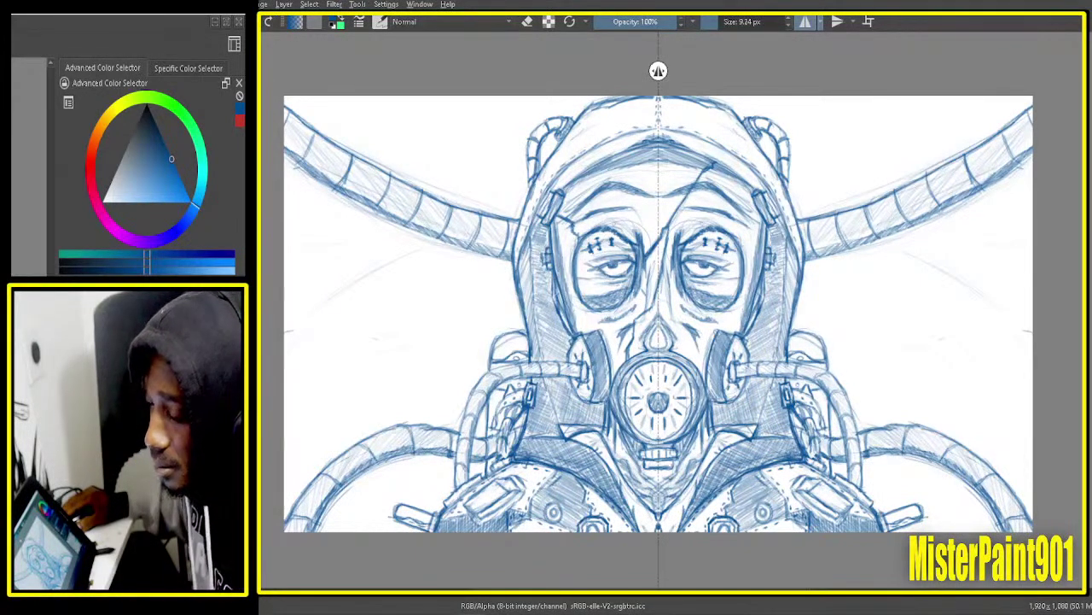
# Step: Shade the curved breathing hoses beside the gas mask with mirrored blue sketch strokes
pyautogui.scroll(-2, 327, 171)
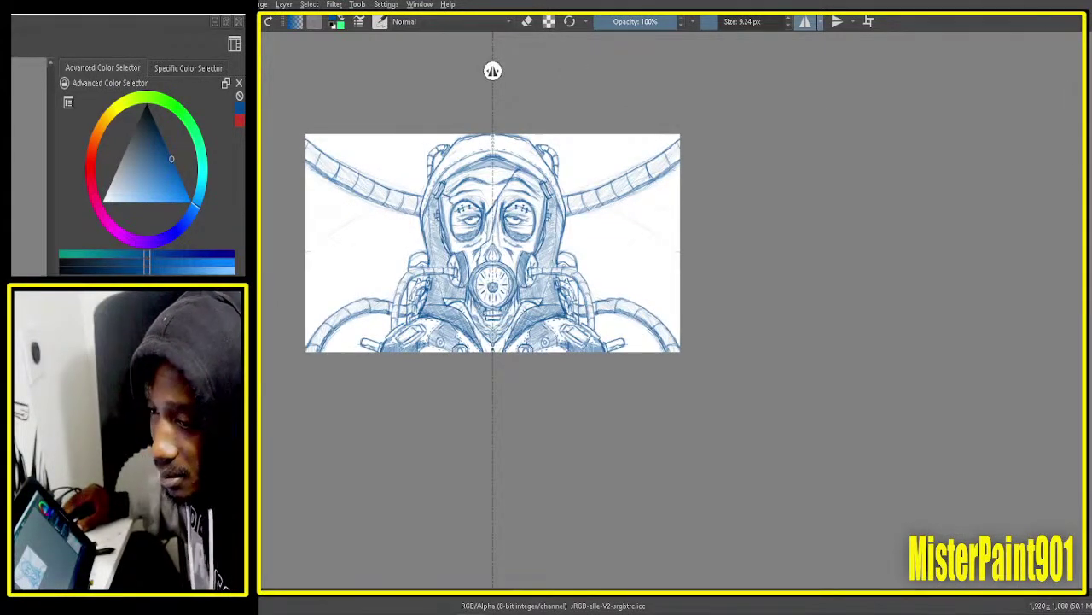
pyautogui.scroll(2, 566, 211)
pyautogui.moveTo(559, 232); pyautogui.dragTo(800, 247)
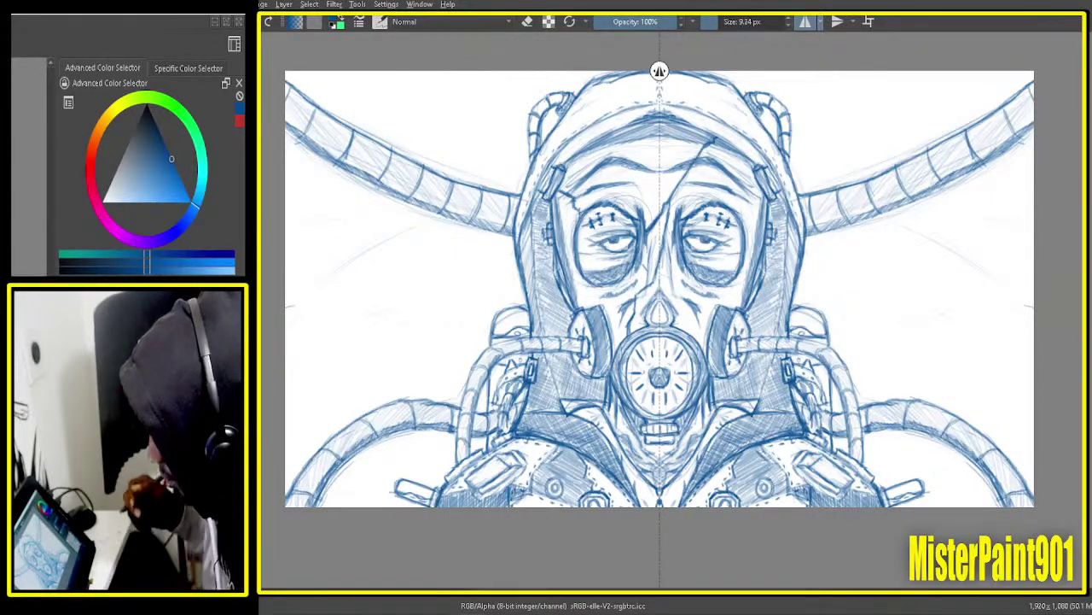
pyautogui.moveTo(473, 368); pyautogui.dragTo(455, 459)
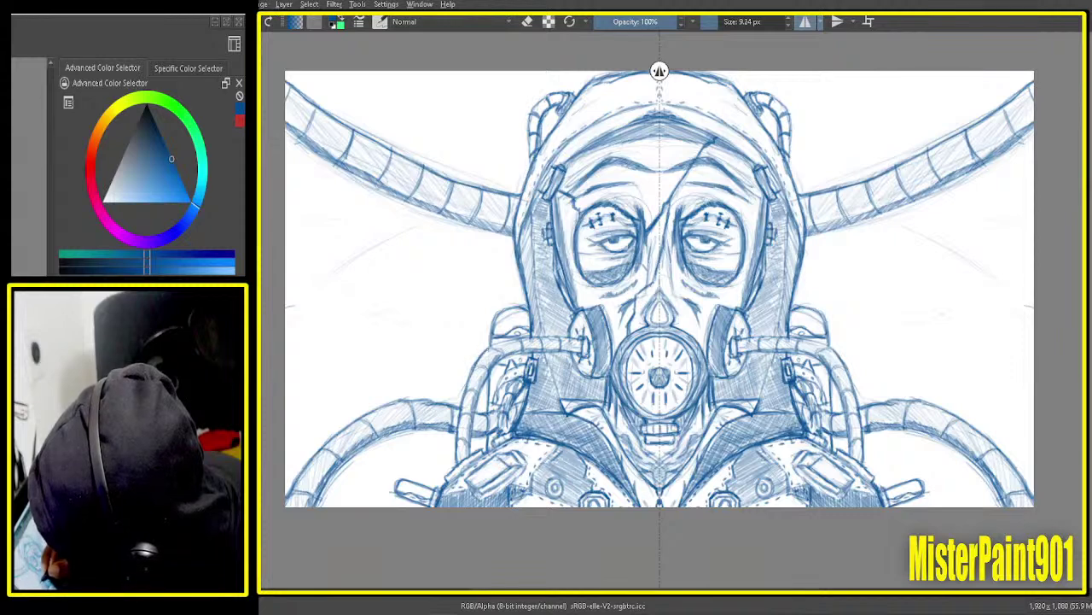
pyautogui.moveTo(492, 346); pyautogui.dragTo(533, 338)
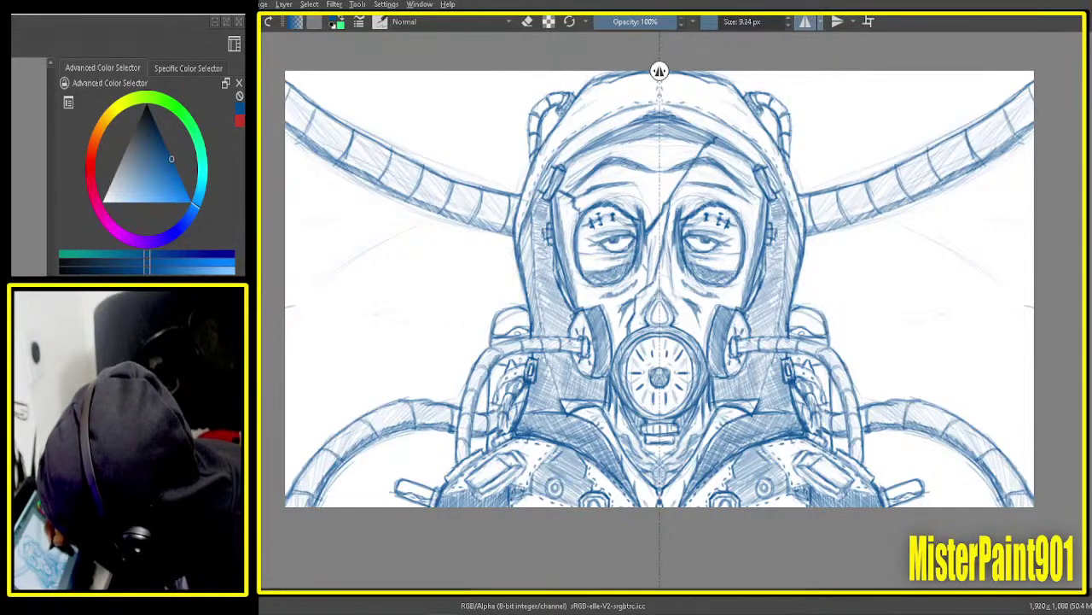
# Step: Hatch blue shading beneath the mask's eye lenses, along the cheek and toward the nose, with mirrored strokes
pyautogui.press('e')
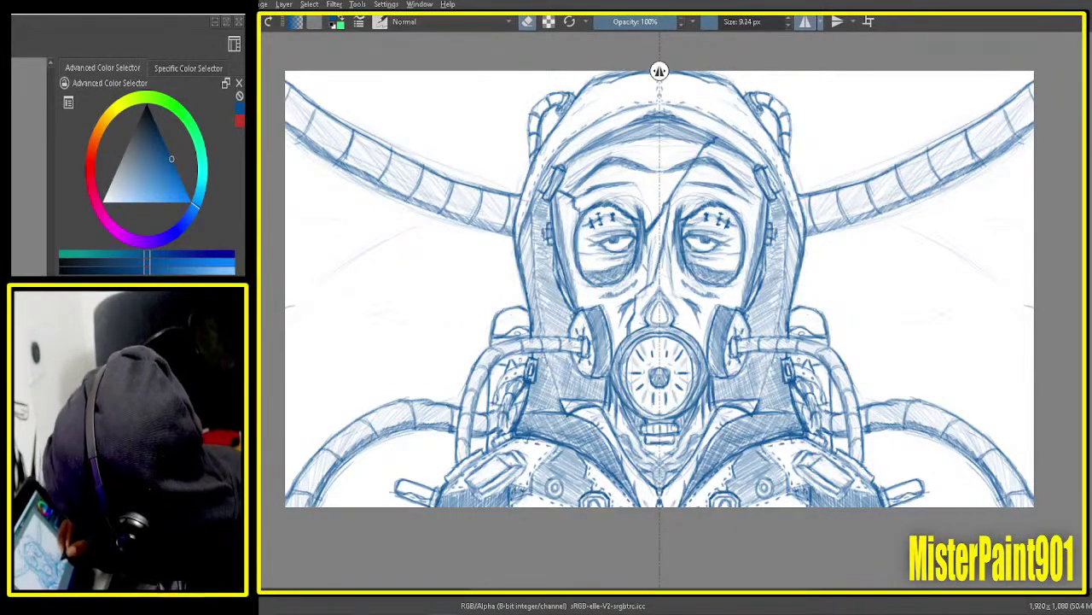
pyautogui.press('e')
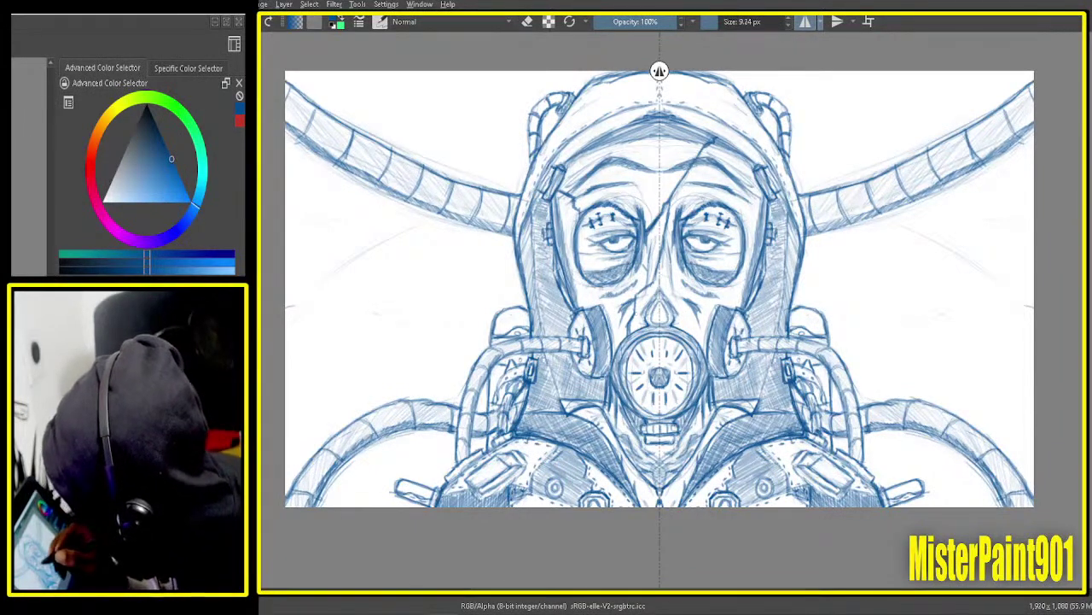
pyautogui.moveTo(619, 289); pyautogui.dragTo(604, 296)
pyautogui.moveTo(617, 290); pyautogui.dragTo(597, 296)
pyautogui.moveTo(614, 288)
pyautogui.mouseDown()
pyautogui.moveTo(598, 296)
pyautogui.moveTo(595, 286)
pyautogui.mouseUp()
pyautogui.moveTo(603, 294)
pyautogui.mouseDown()
pyautogui.moveTo(592, 288)
pyautogui.moveTo(623, 287)
pyautogui.moveTo(586, 289)
pyautogui.moveTo(593, 281)
pyautogui.mouseUp()
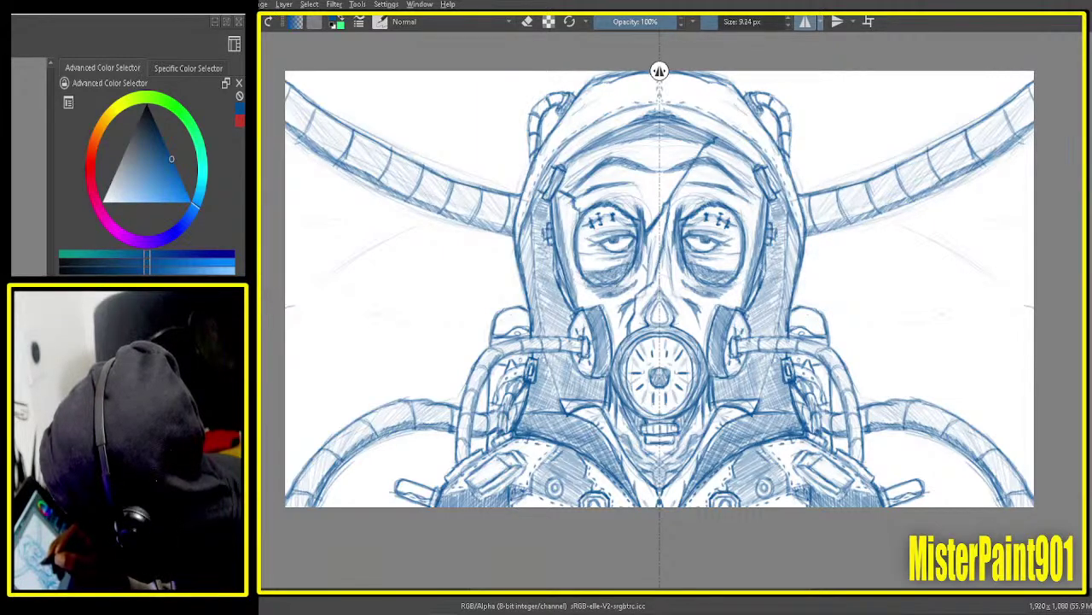
pyautogui.moveTo(618, 288); pyautogui.dragTo(633, 277)
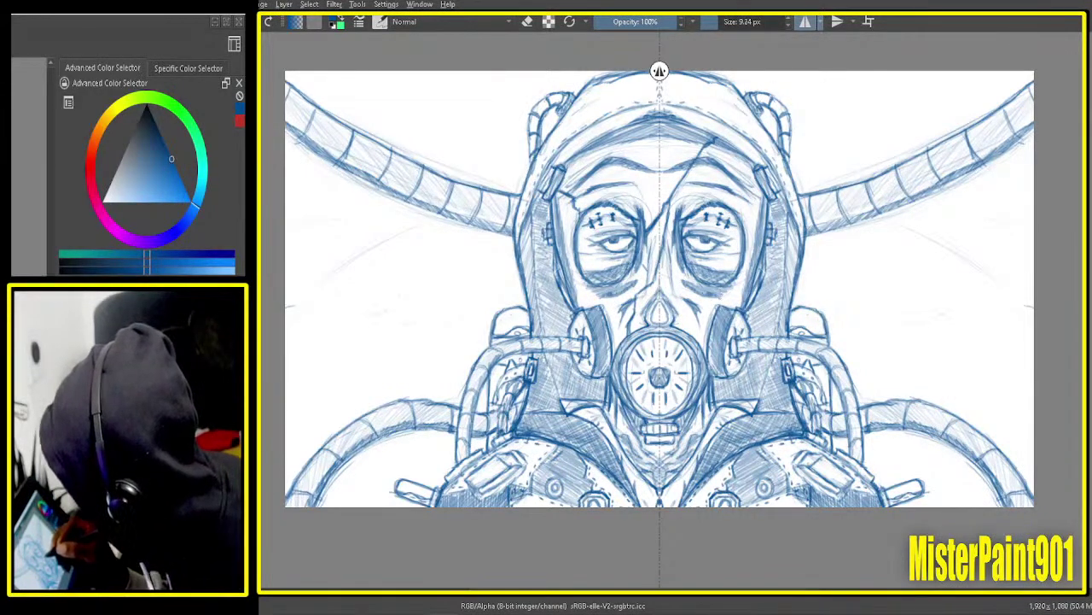
# Step: Extend the hatching around the lower outer rims of the eye lenses with short diagonal strokes
pyautogui.moveTo(721, 297); pyautogui.dragTo(741, 296)
pyautogui.moveTo(726, 299); pyautogui.dragTo(745, 288)
pyautogui.moveTo(720, 295); pyautogui.dragTo(745, 280)
pyautogui.moveTo(725, 287); pyautogui.dragTo(747, 278)
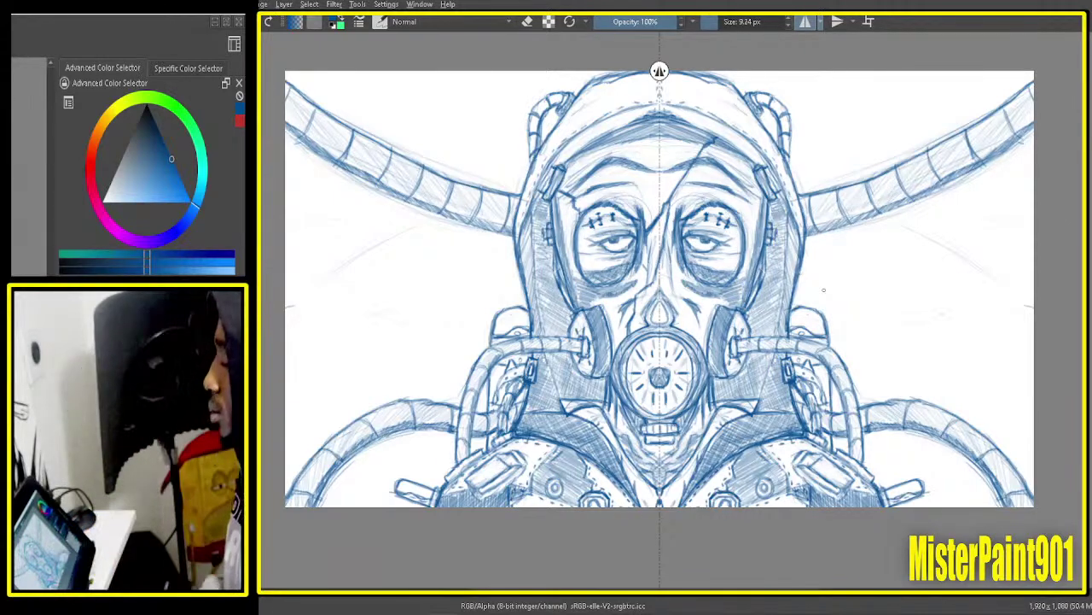
pyautogui.moveTo(736, 282); pyautogui.dragTo(751, 268)
pyautogui.moveTo(734, 282); pyautogui.dragTo(750, 276)
pyautogui.moveTo(735, 291)
pyautogui.mouseDown()
pyautogui.moveTo(747, 281)
pyautogui.moveTo(743, 298)
pyautogui.moveTo(750, 254)
pyautogui.mouseUp()
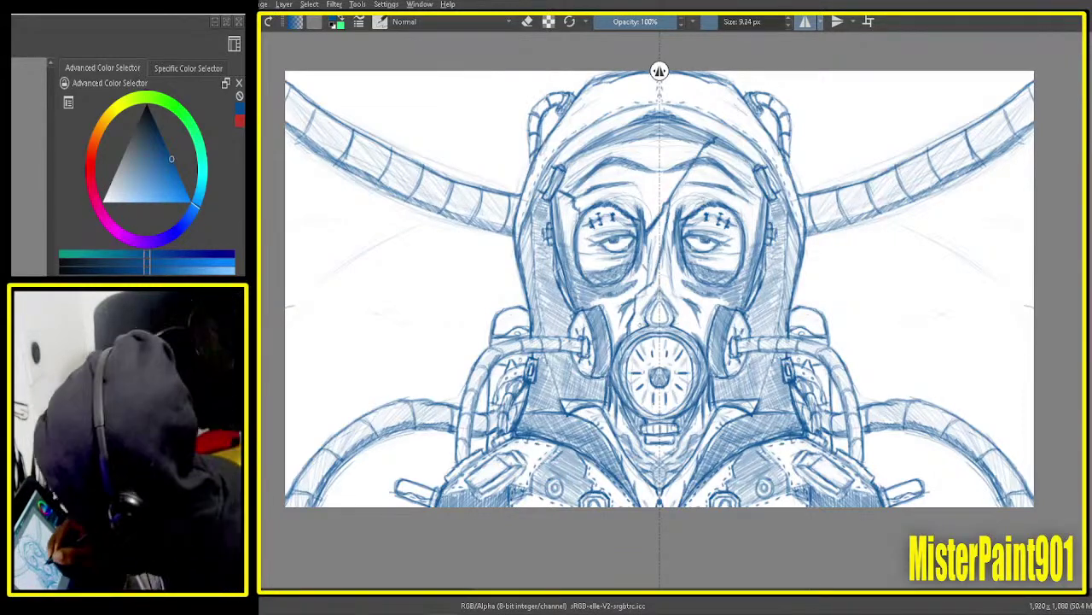
# Step: Add a small detail to the nose piece and shade the ribbed hoses running from the mask's side filters
pyautogui.moveTo(647, 324)
pyautogui.mouseDown()
pyautogui.moveTo(626, 336)
pyautogui.moveTo(648, 325)
pyautogui.mouseUp()
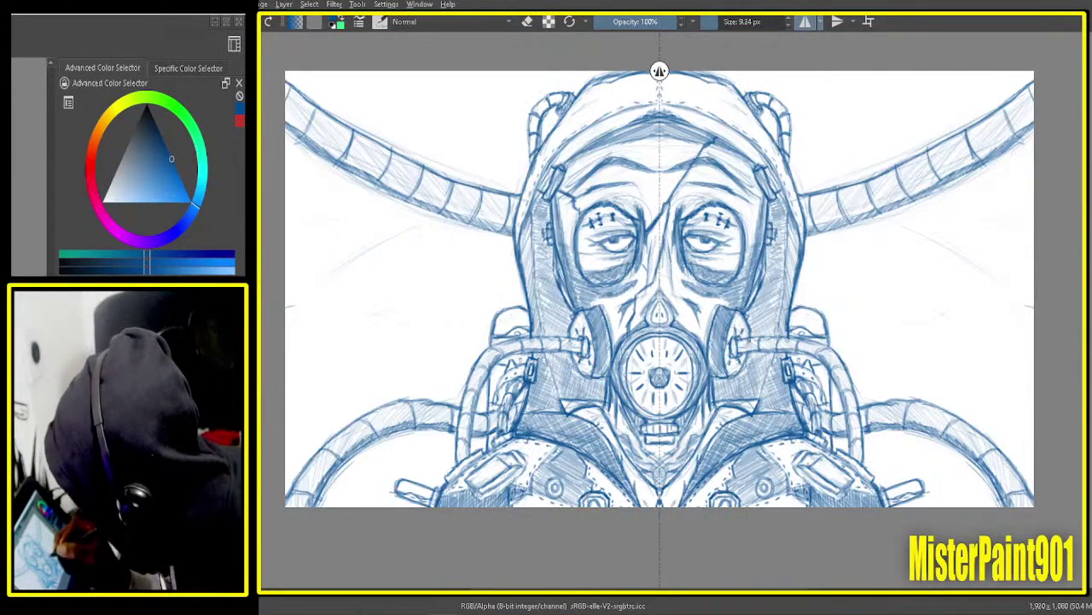
pyautogui.moveTo(746, 339); pyautogui.dragTo(805, 336)
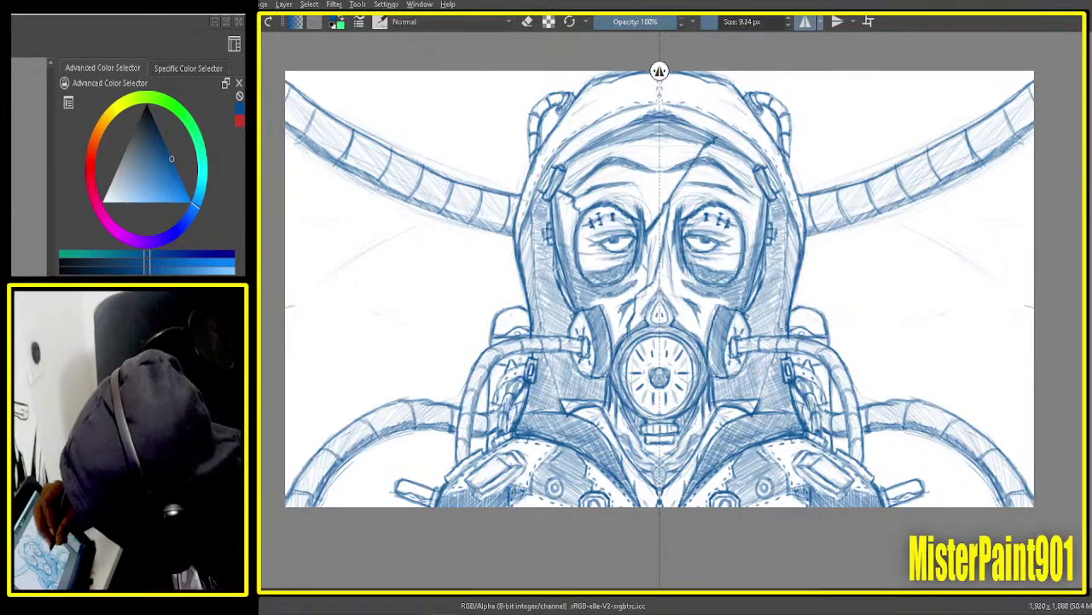
pyautogui.moveTo(852, 381)
pyautogui.mouseDown()
pyautogui.moveTo(858, 402)
pyautogui.moveTo(836, 388)
pyautogui.moveTo(850, 451)
pyautogui.mouseUp()
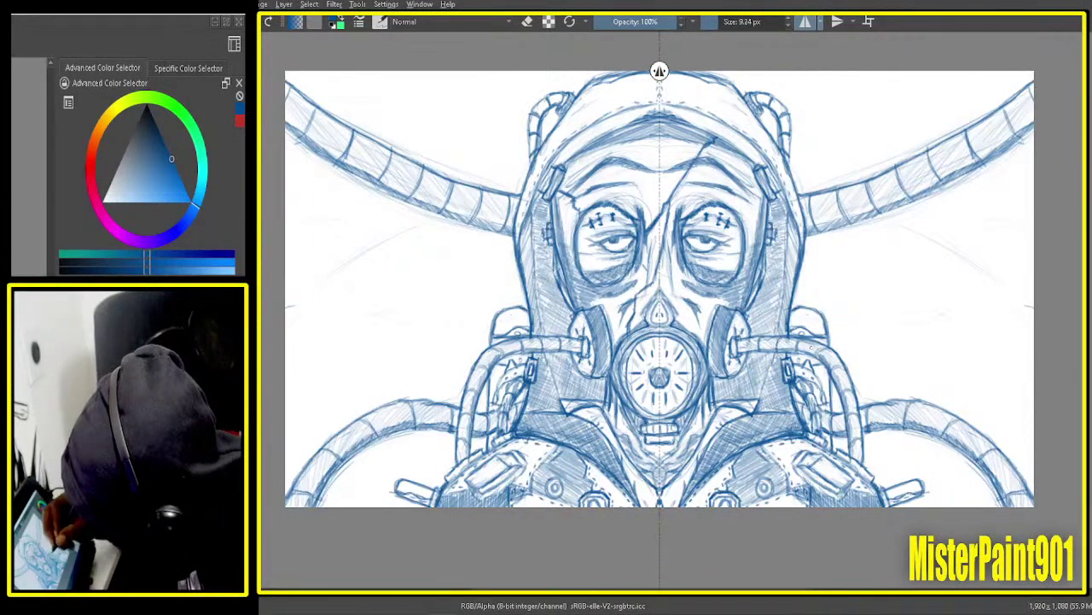
pyautogui.moveTo(759, 350); pyautogui.dragTo(810, 359)
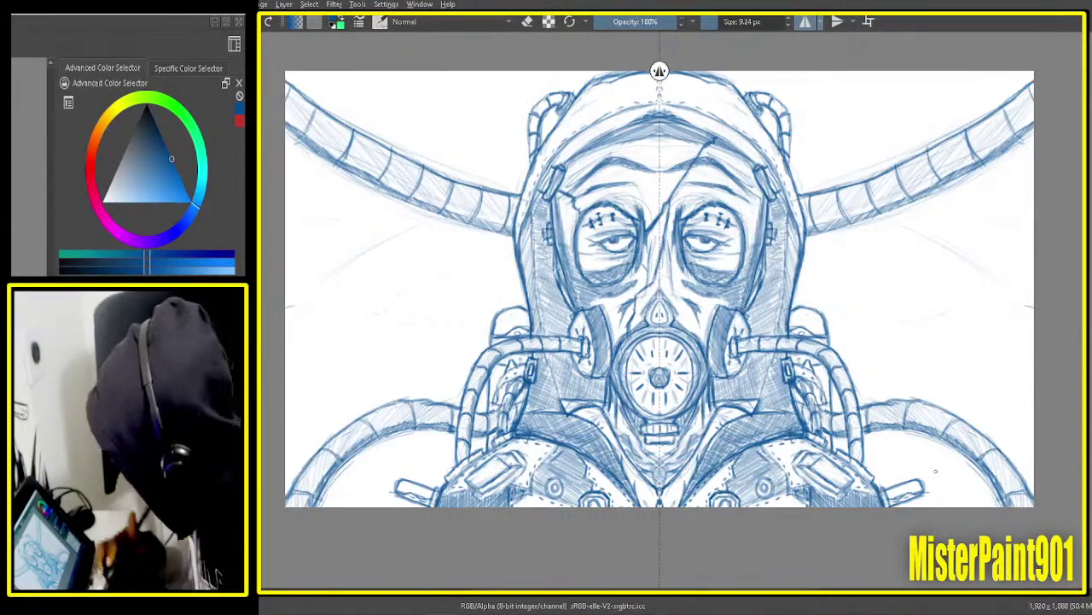
# Step: Darken the neck shadow along the inner collar edges below the respirator with mirrored diagonal strokes
pyautogui.press('e')
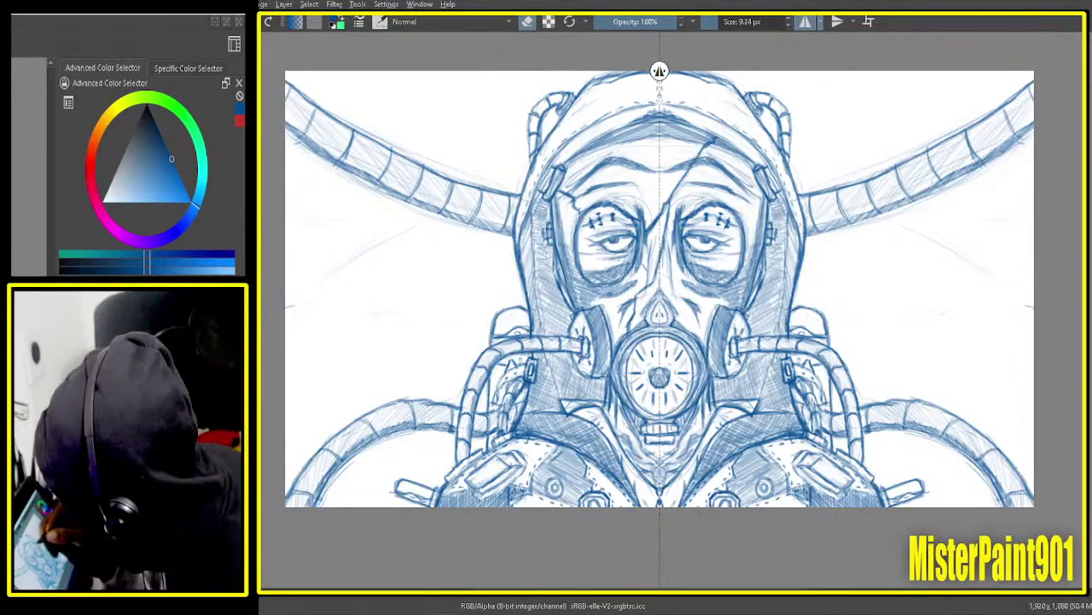
pyautogui.press('e')
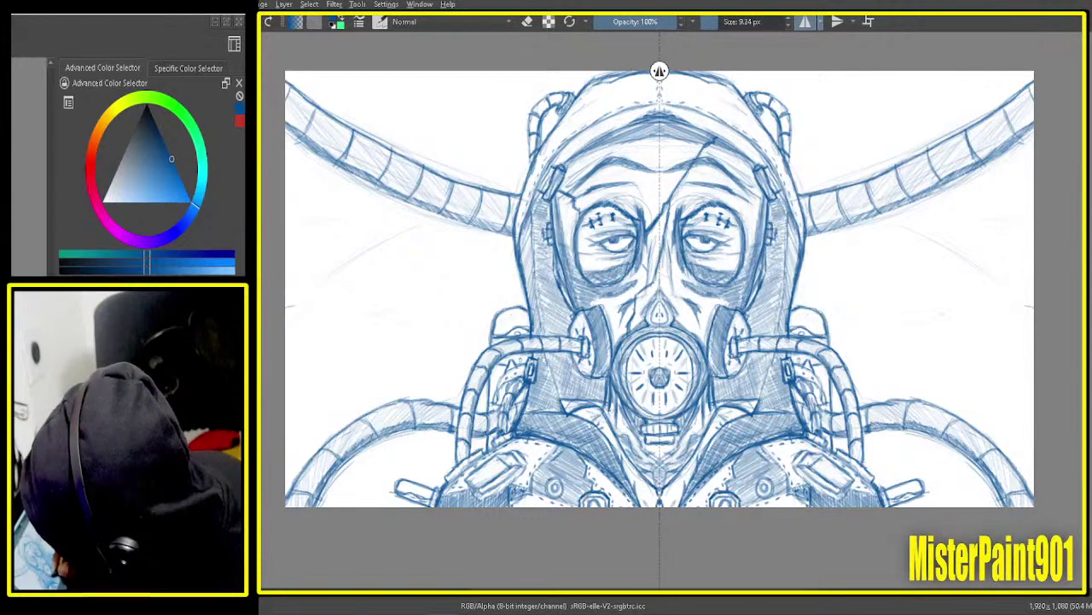
pyautogui.moveTo(612, 430); pyautogui.dragTo(638, 479)
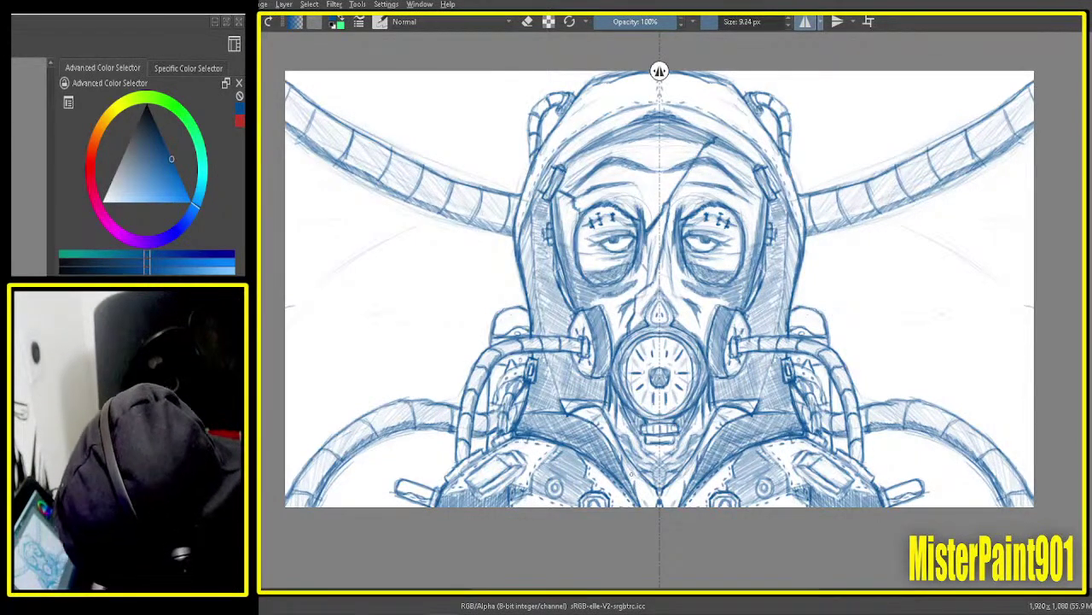
pyautogui.moveTo(624, 465); pyautogui.dragTo(635, 476)
pyautogui.moveTo(611, 437); pyautogui.dragTo(623, 452)
pyautogui.moveTo(606, 437)
pyautogui.mouseDown()
pyautogui.moveTo(618, 446)
pyautogui.moveTo(613, 437)
pyautogui.mouseUp()
pyautogui.moveTo(600, 429); pyautogui.dragTo(633, 470)
pyautogui.moveTo(625, 463); pyautogui.dragTo(634, 477)
pyautogui.moveTo(629, 474); pyautogui.dragTo(635, 484)
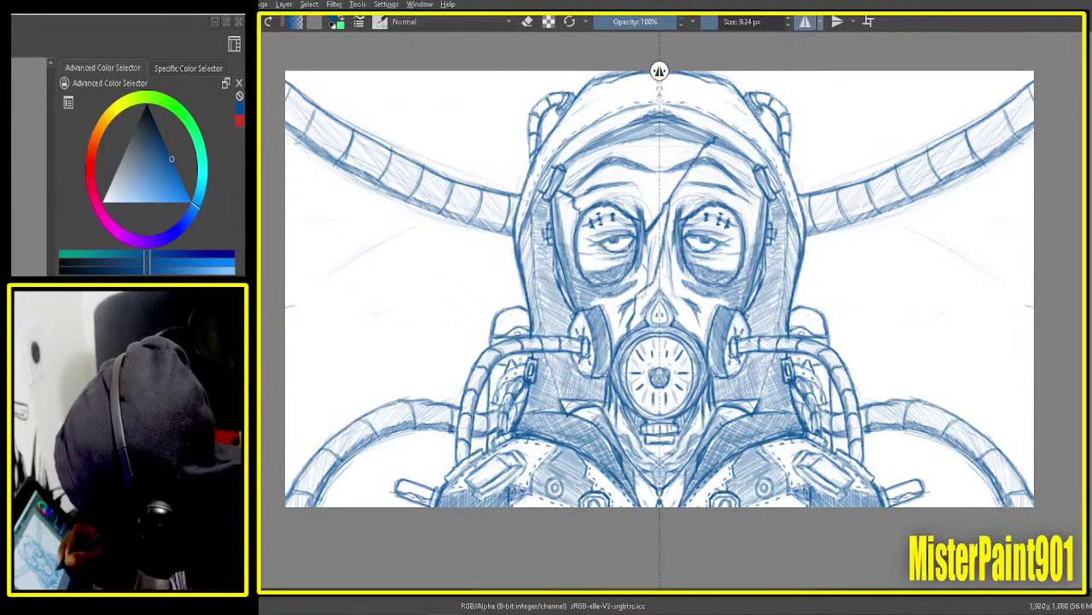
# Step: Add hatching to the collar flaps and up the side panels of the hood
pyautogui.moveTo(742, 414); pyautogui.dragTo(724, 425)
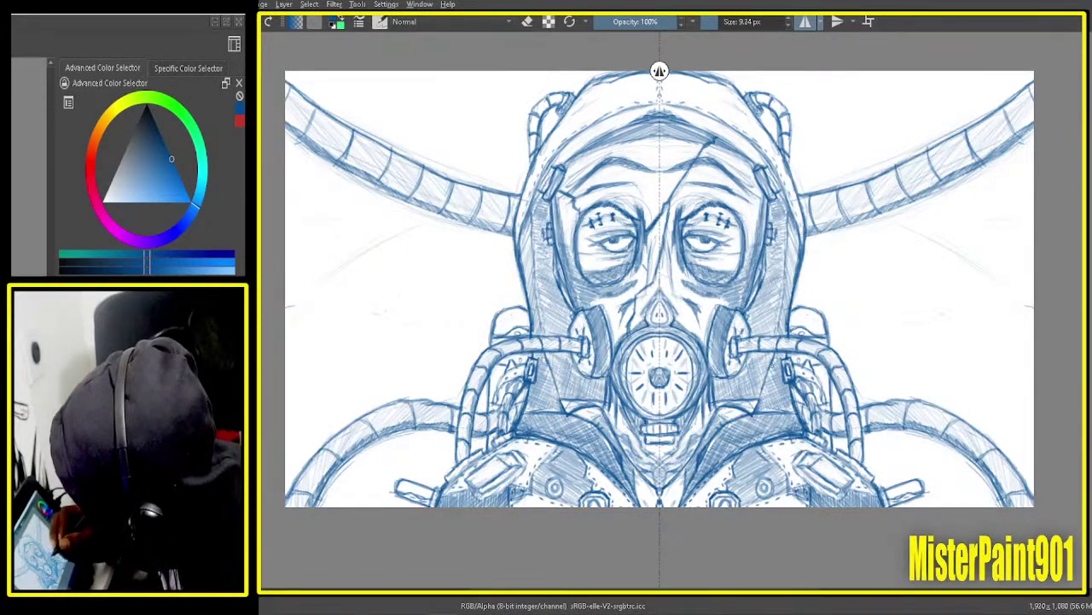
pyautogui.moveTo(780, 320)
pyautogui.mouseDown()
pyautogui.moveTo(775, 334)
pyautogui.moveTo(783, 288)
pyautogui.mouseUp()
pyautogui.moveTo(789, 232); pyautogui.dragTo(790, 213)
pyautogui.moveTo(786, 244)
pyautogui.mouseDown()
pyautogui.moveTo(787, 227)
pyautogui.moveTo(785, 239)
pyautogui.mouseUp()
pyautogui.moveTo(781, 270); pyautogui.dragTo(783, 254)
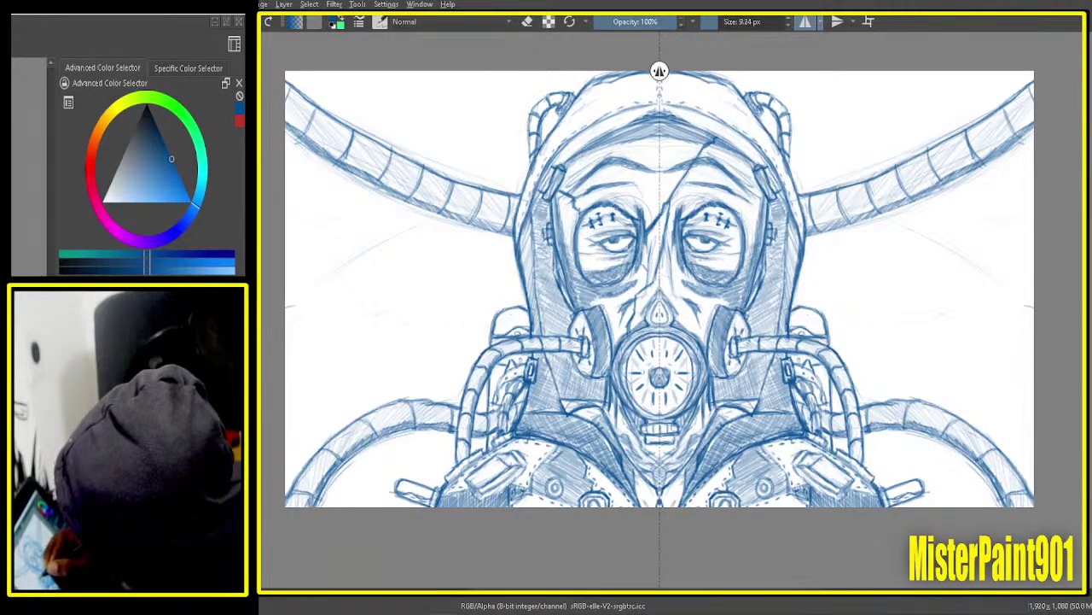
# Step: Shade the filter hoses and the large lower ribbed hoses, following their curves out to the canvas edge
pyautogui.moveTo(488, 352)
pyautogui.mouseDown()
pyautogui.moveTo(495, 361)
pyautogui.moveTo(477, 381)
pyautogui.mouseUp()
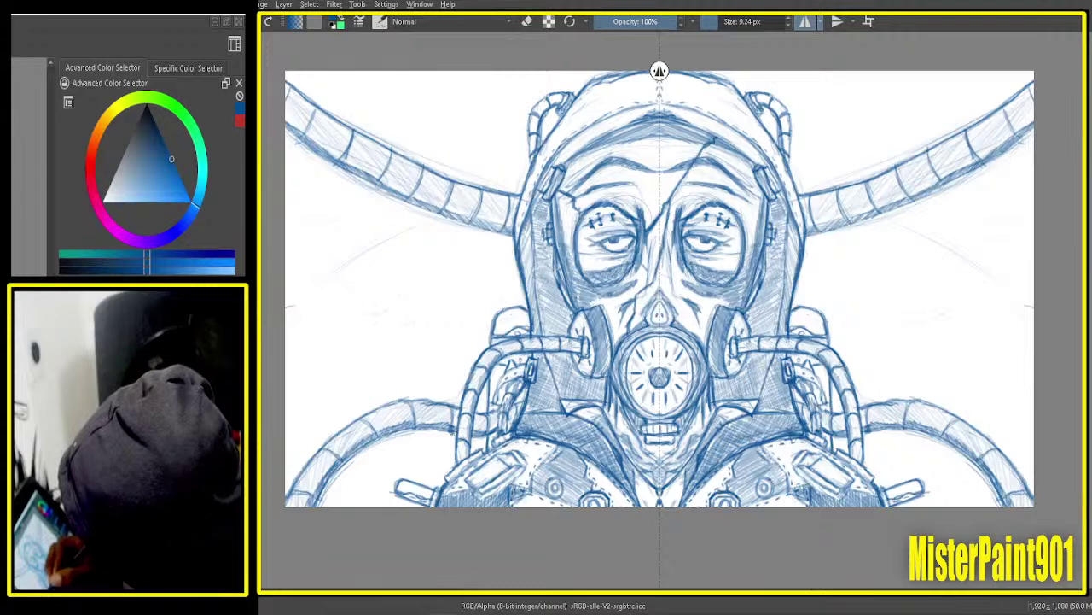
pyautogui.moveTo(441, 428)
pyautogui.mouseDown()
pyautogui.moveTo(372, 442)
pyautogui.moveTo(326, 488)
pyautogui.moveTo(297, 475)
pyautogui.moveTo(326, 440)
pyautogui.mouseUp()
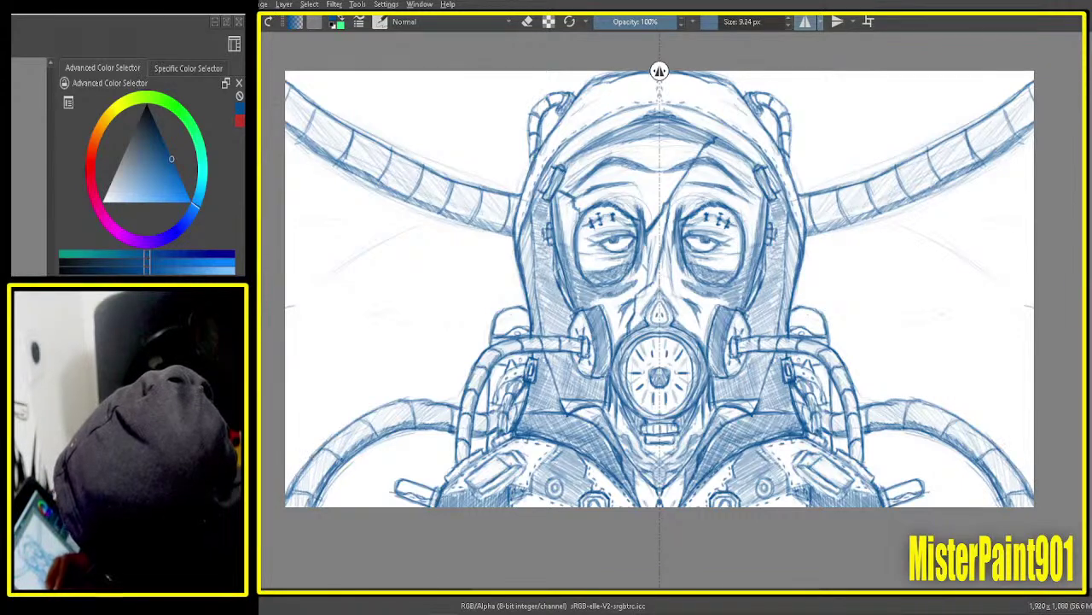
pyautogui.moveTo(432, 424); pyautogui.dragTo(345, 452)
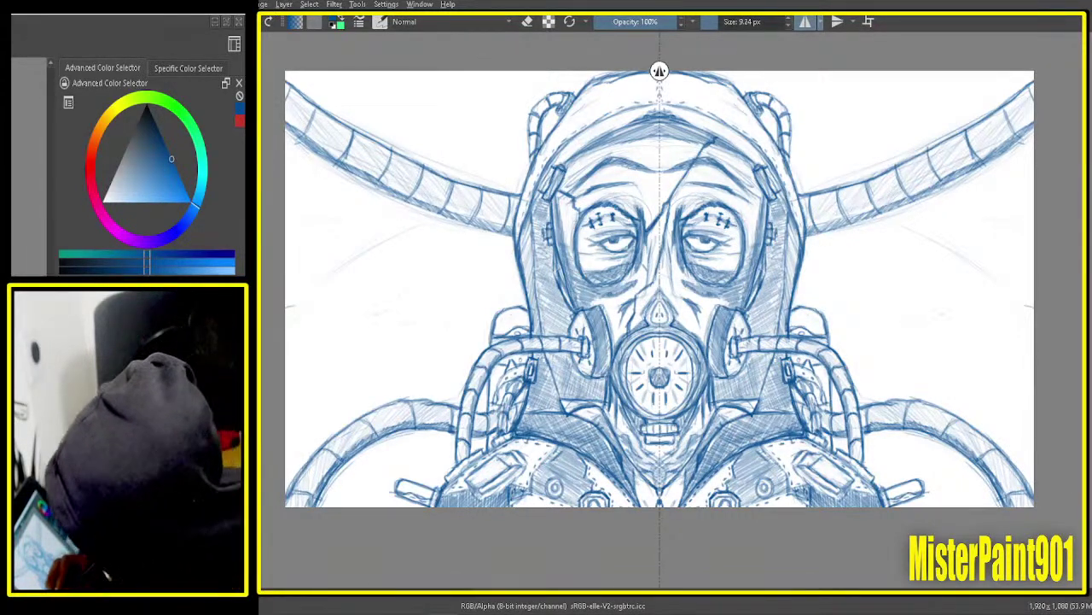
pyautogui.moveTo(378, 408); pyautogui.dragTo(426, 397)
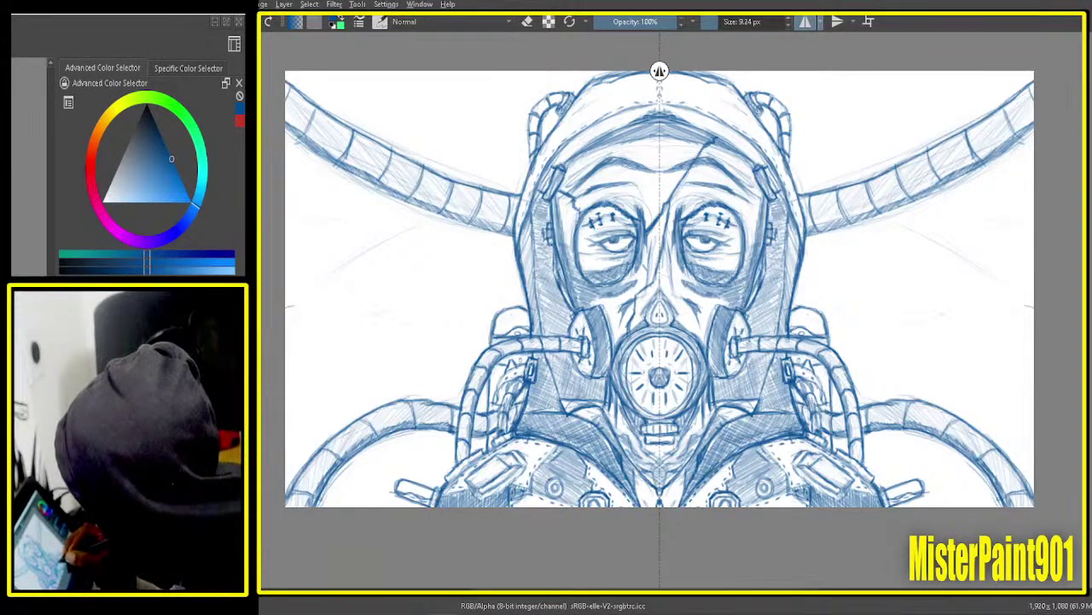
pyautogui.moveTo(872, 408); pyautogui.dragTo(937, 404)
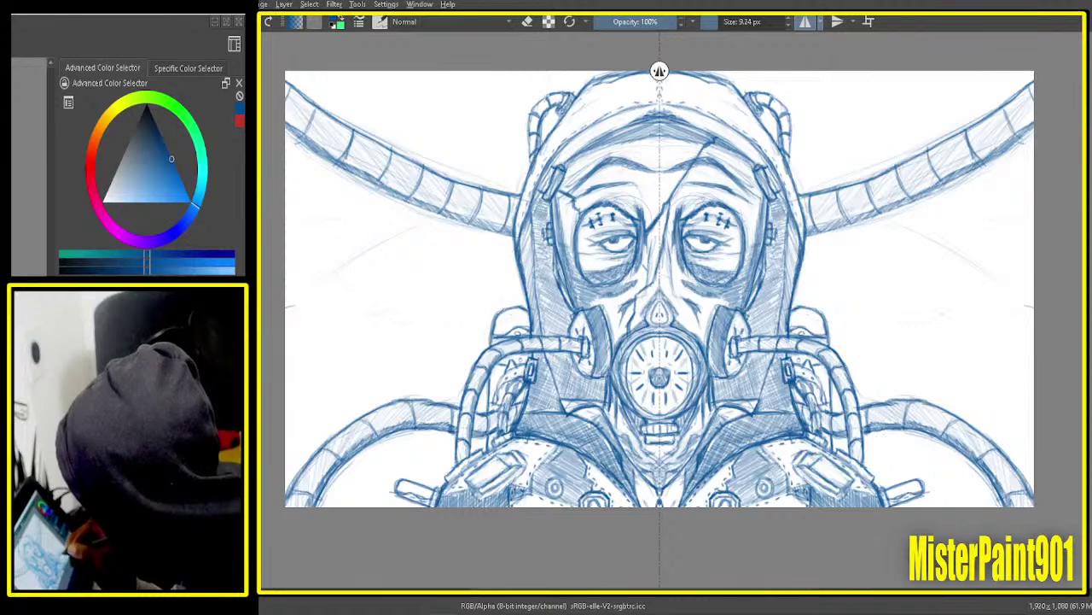
pyautogui.moveTo(987, 480); pyautogui.dragTo(1002, 504)
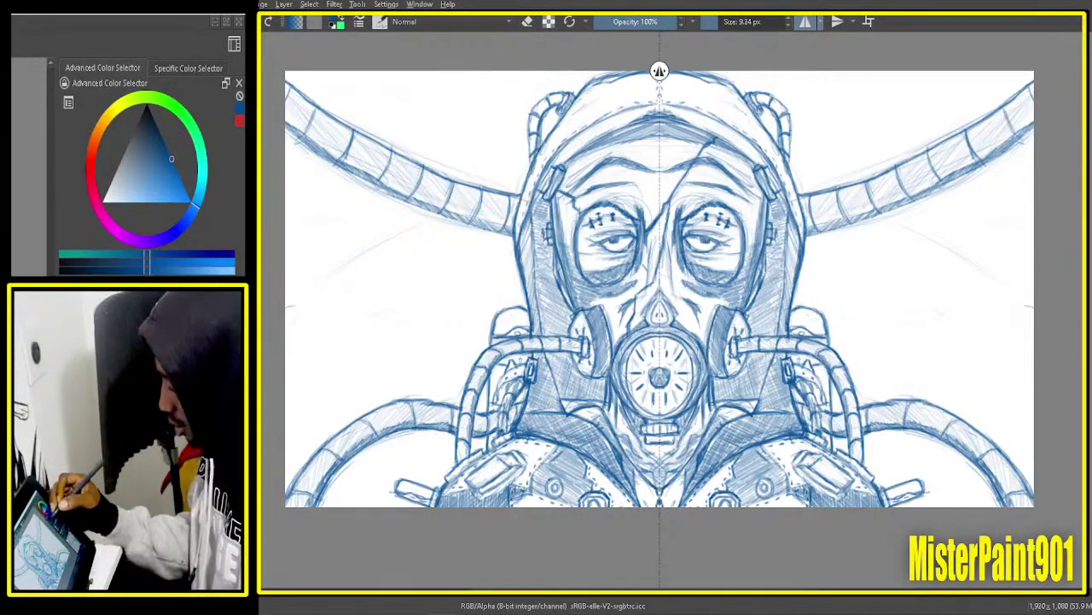
pyautogui.scroll(3, 659, 289)
pyautogui.scroll(-2, 660, 289)
pyautogui.scroll(2, 660, 288)
pyautogui.moveTo(659, 399); pyautogui.dragTo(659, 284)
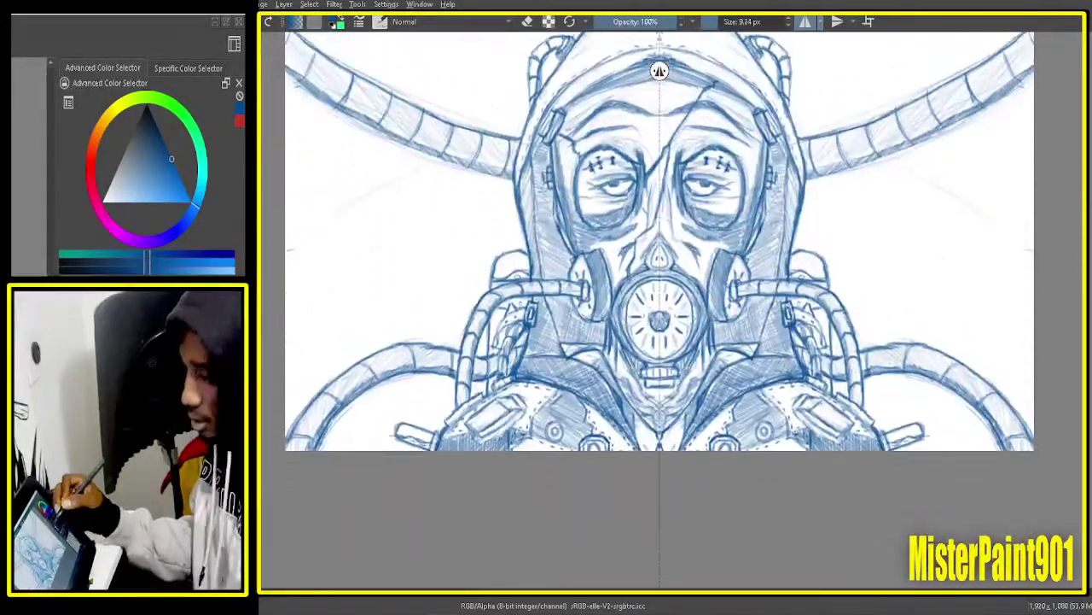